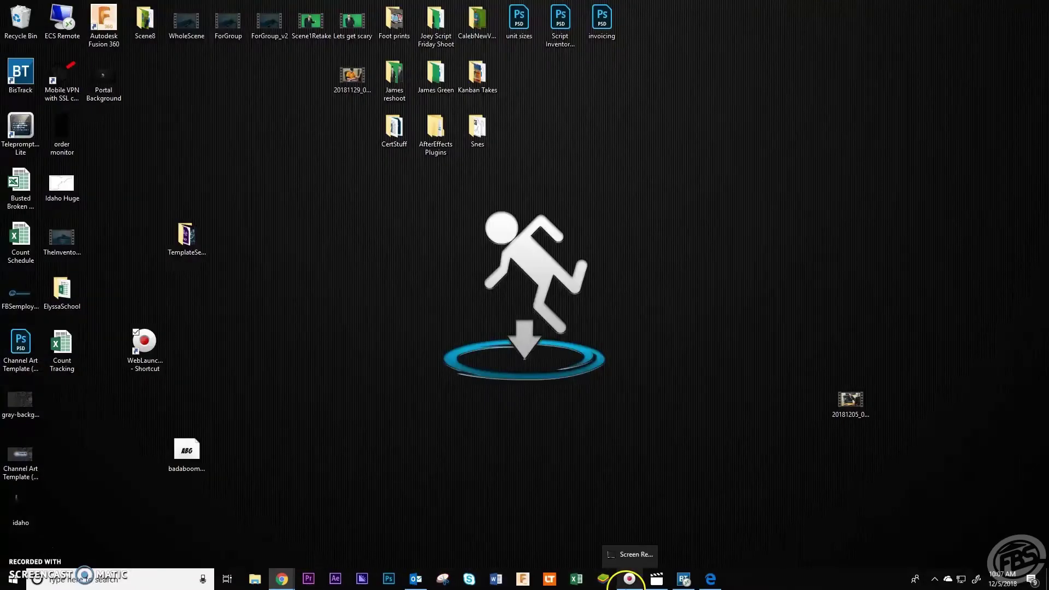
Open the Stock Count Browser from the Inventory ribbon to list Boise's active stock counts
left_click(685, 580)
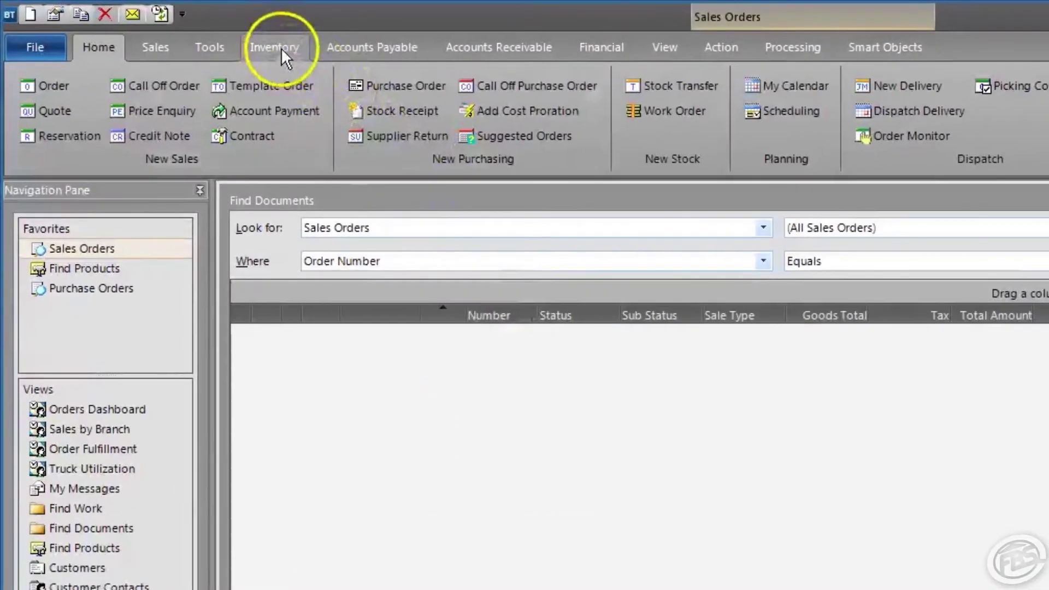
left_click(147, 25)
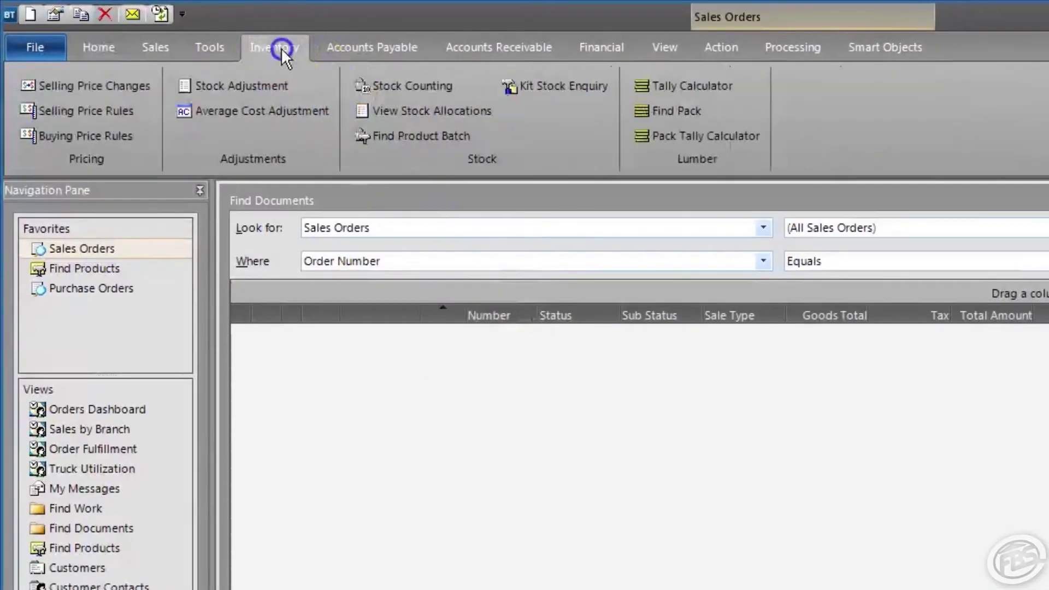
left_click(396, 86)
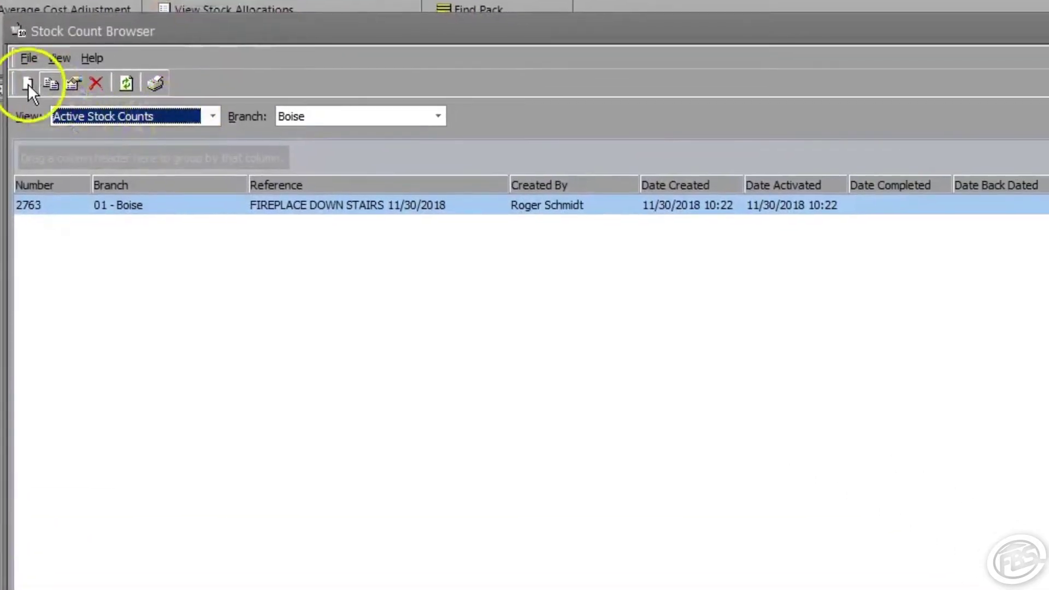
Create a new Boise stock count with reference 'z 2x4' marked as a template
left_click(27, 84)
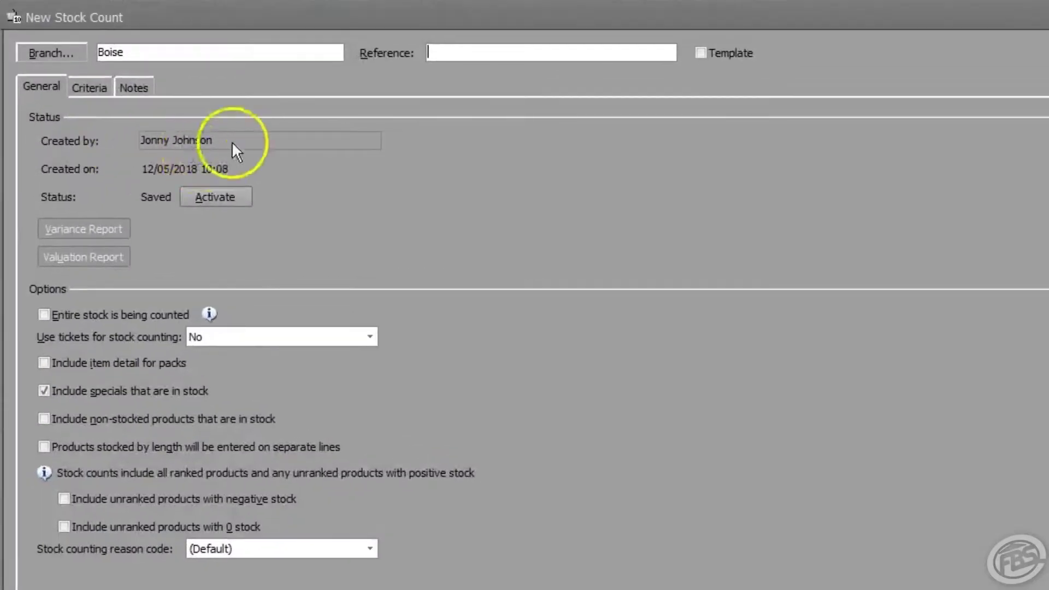
type("z ")
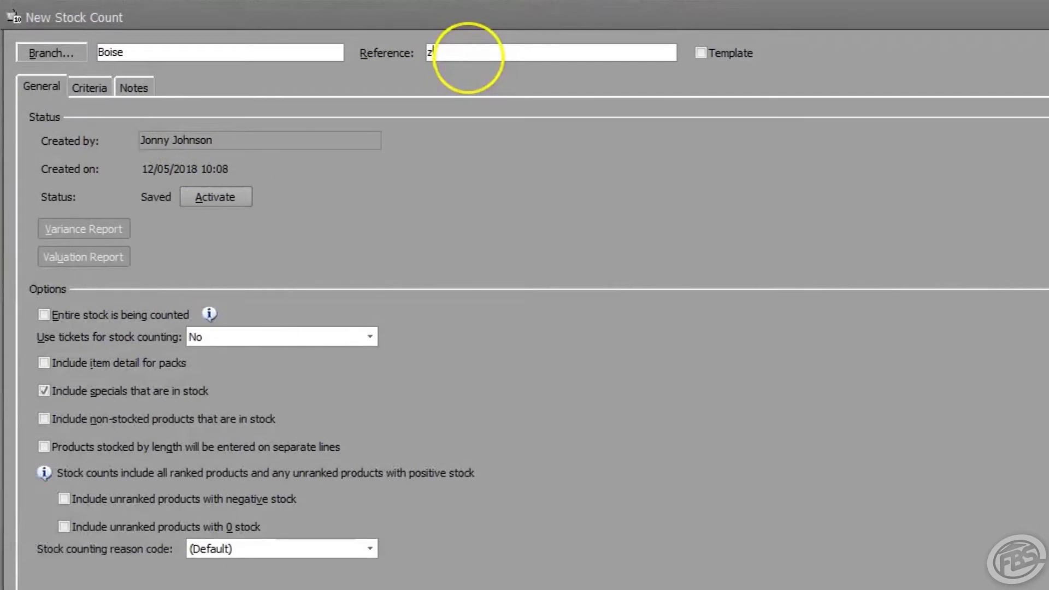
type("2x4")
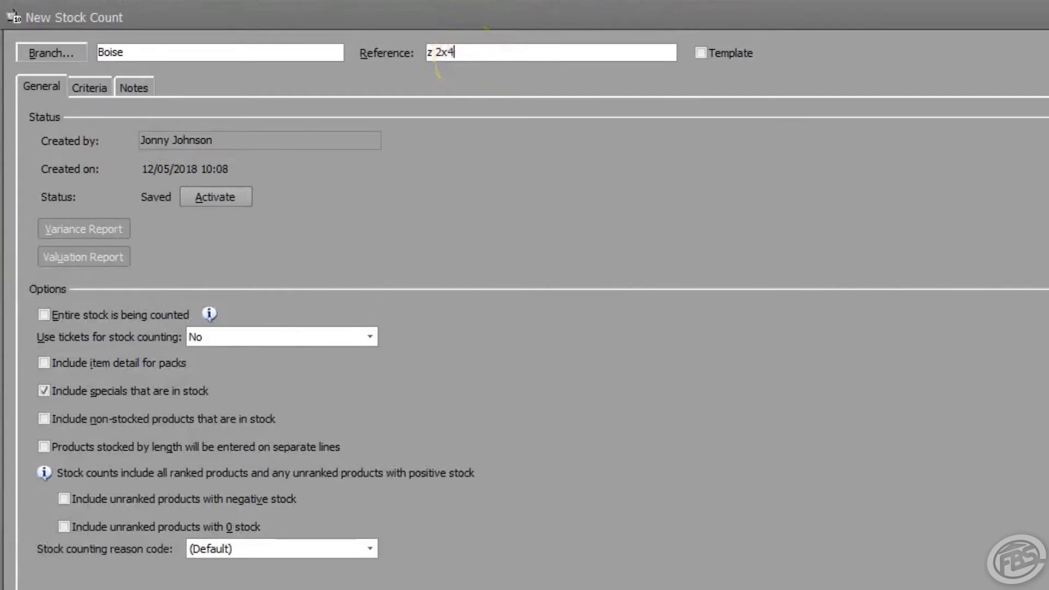
left_click(701, 53)
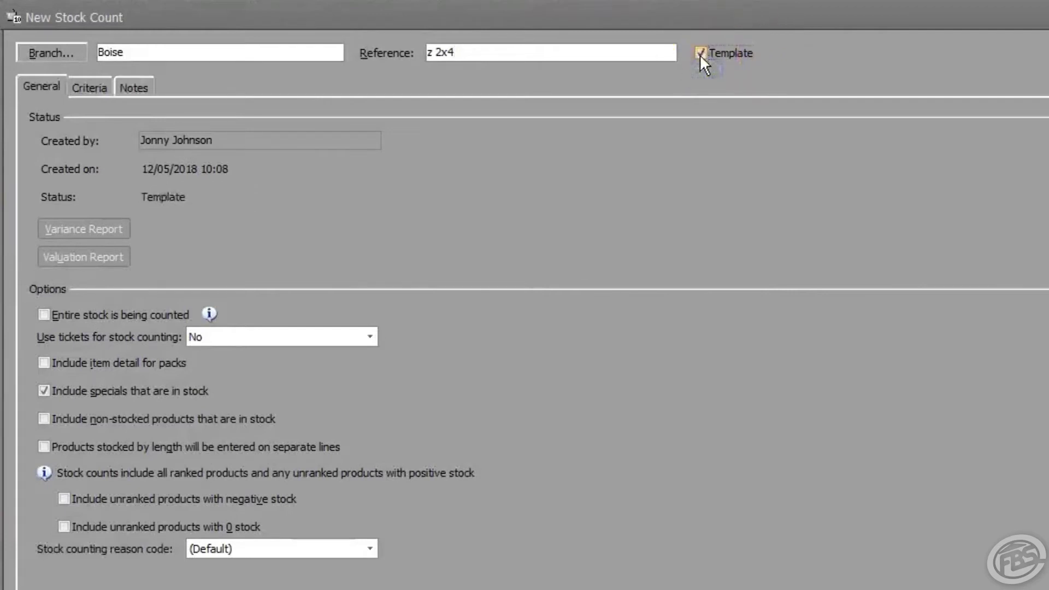
Count the entire stock and use 'Multiple product counts per ticket'
left_click(43, 316)
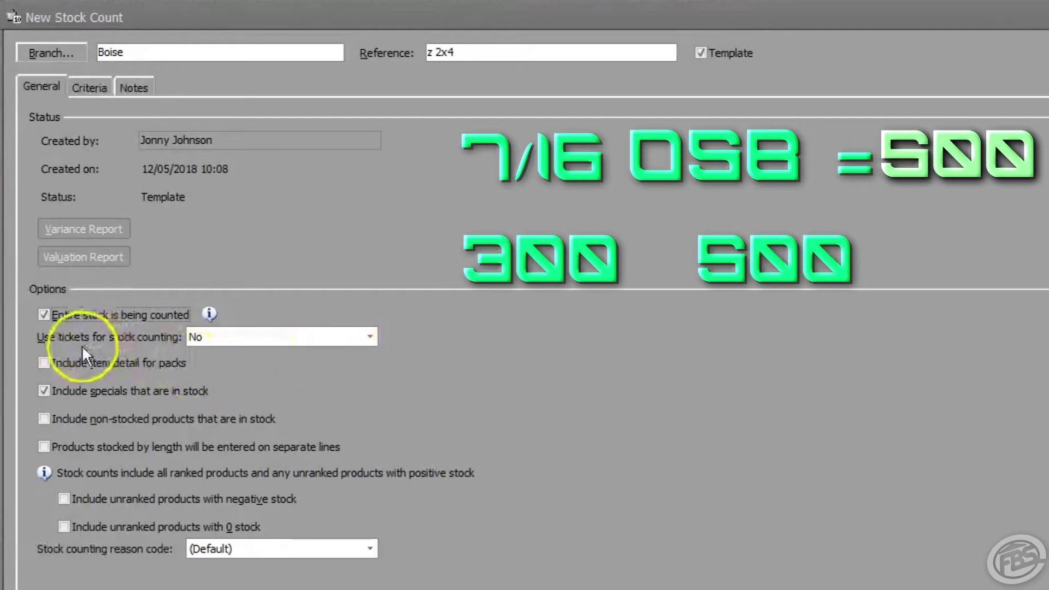
left_click(230, 339)
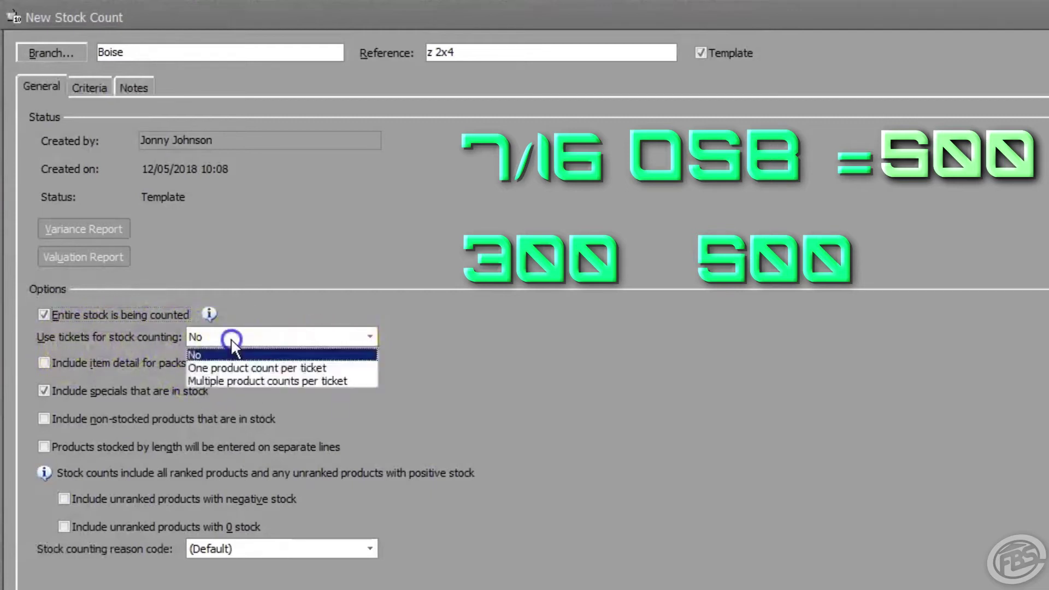
left_click(260, 378)
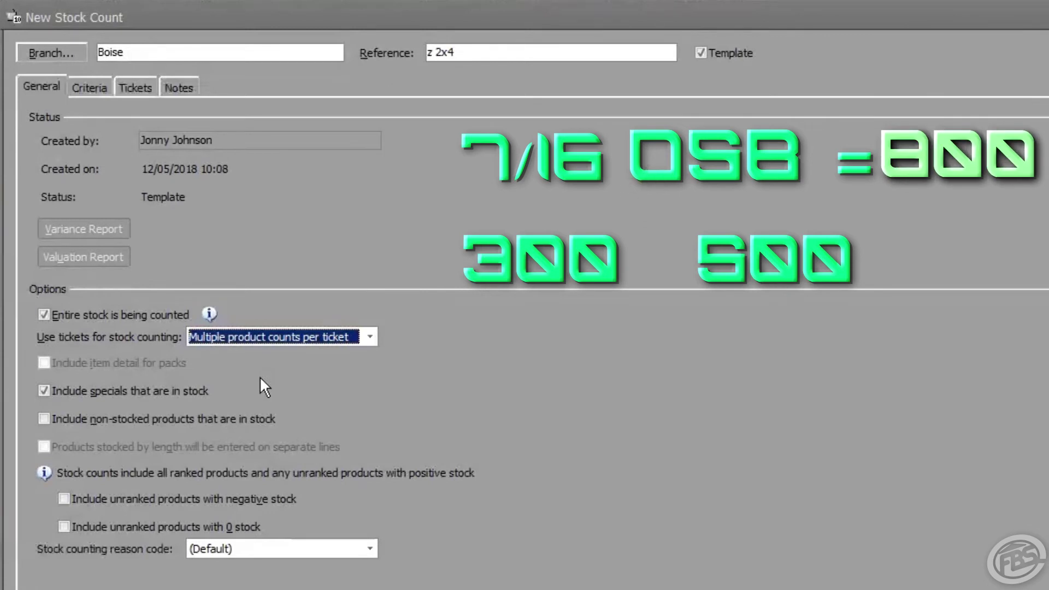
left_click(247, 382)
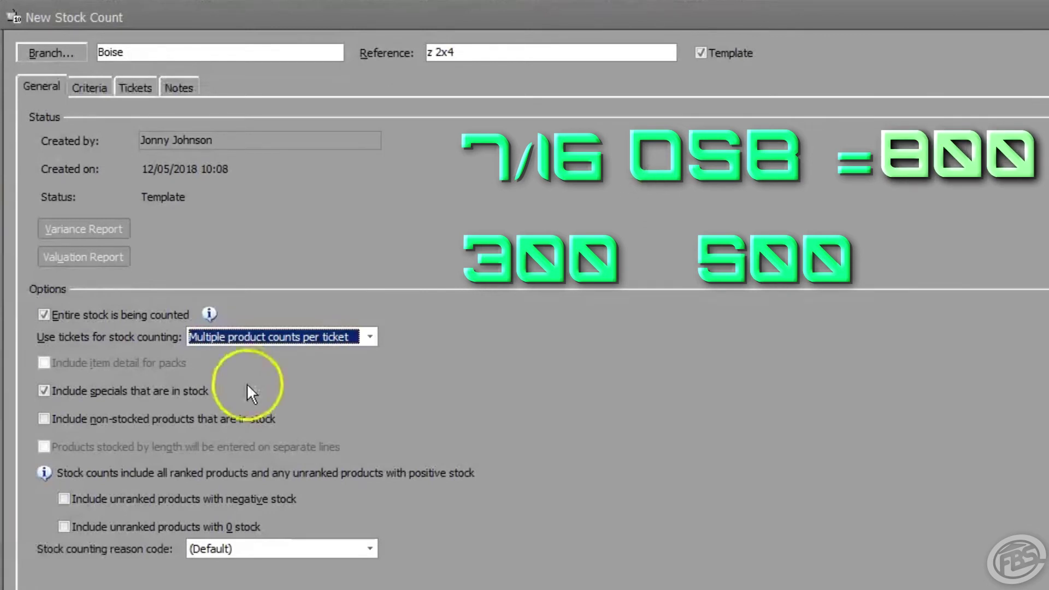
Include non-stocked and unranked negative- and zero-stock products, with reason code Cycle Count Adjustment
left_click(44, 420)
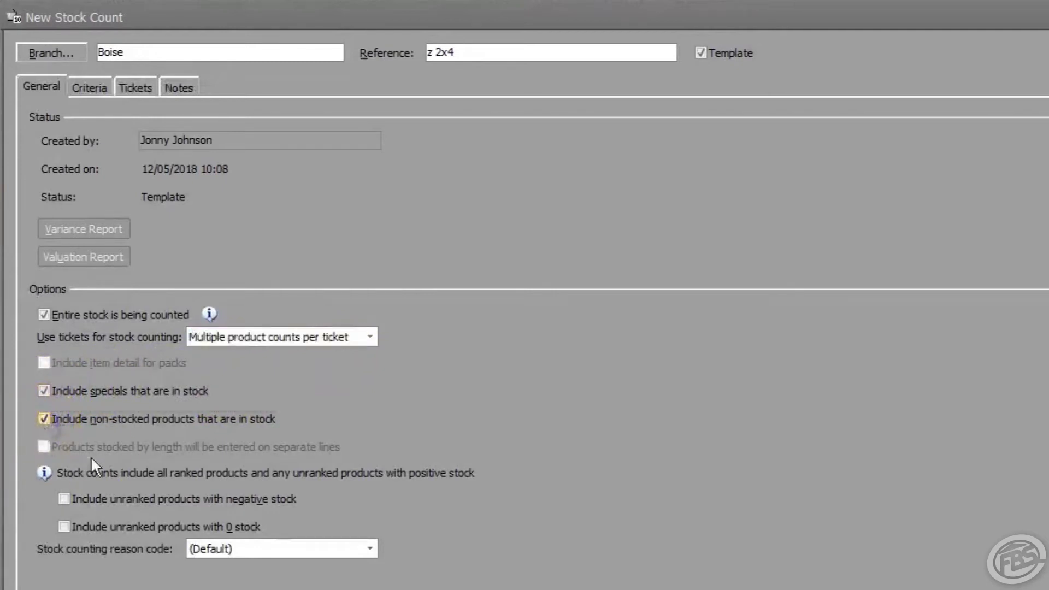
left_click(70, 499)
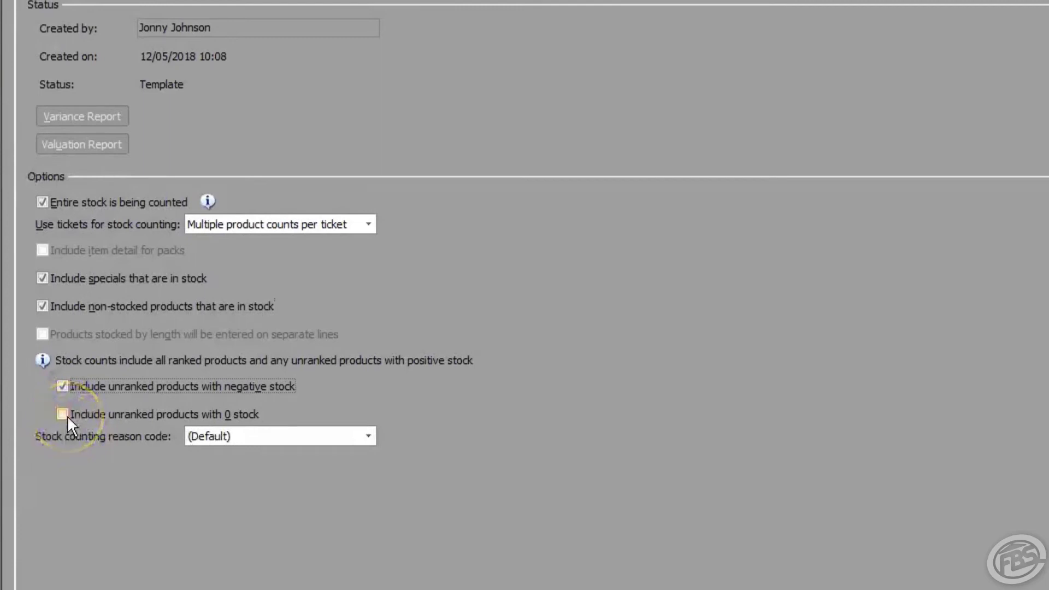
left_click(64, 415)
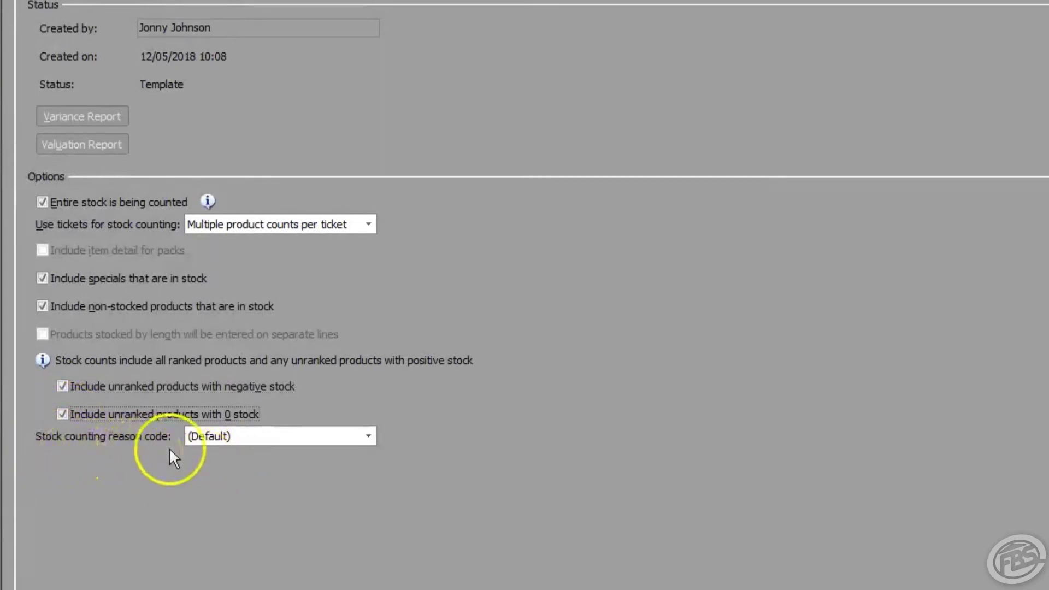
left_click(273, 441)
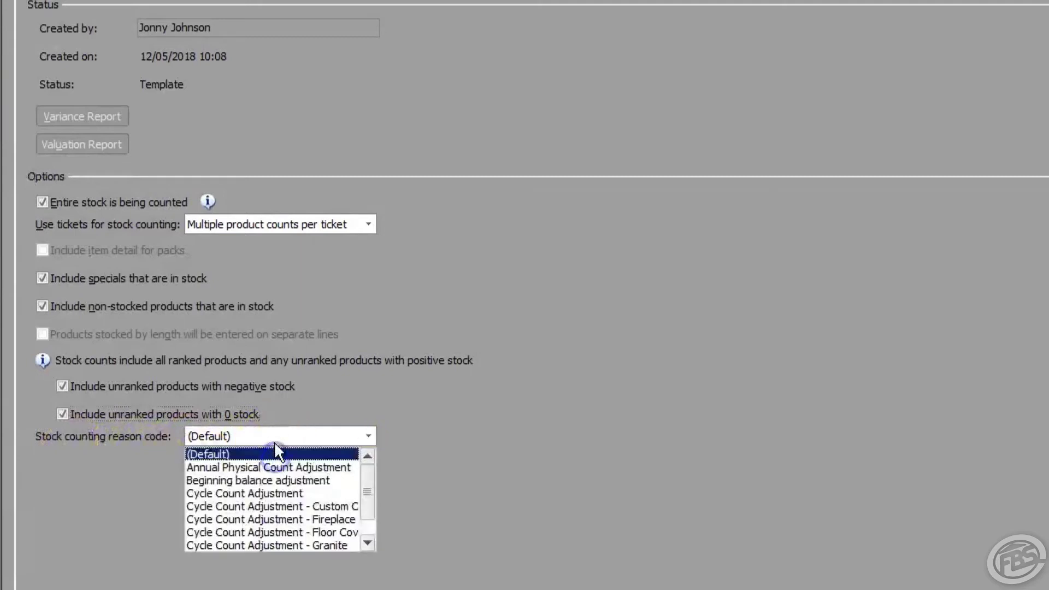
left_click(264, 493)
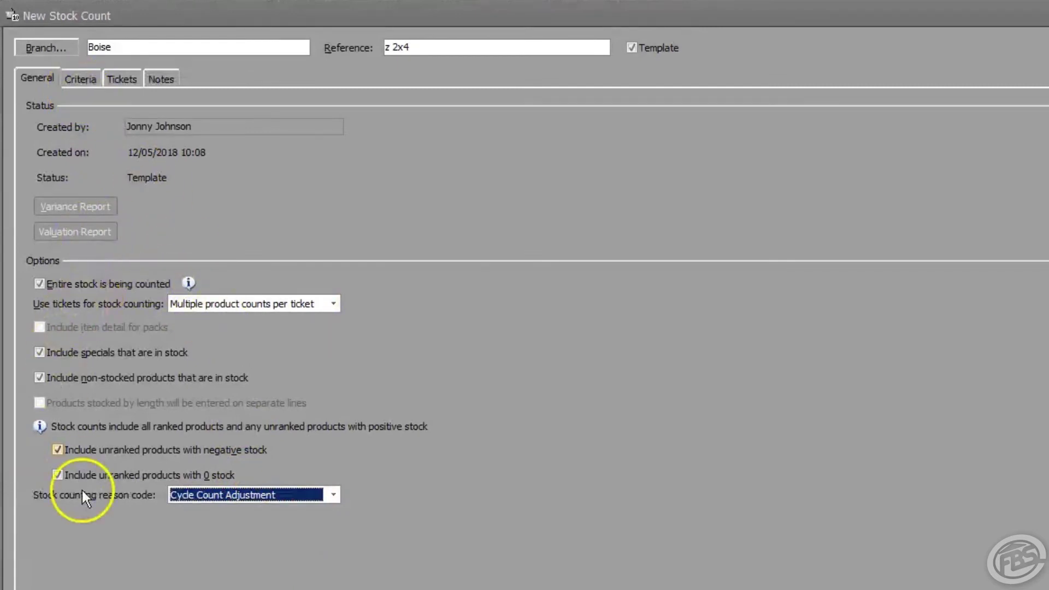
Start a new product criterion on the Criteria tab, opening the Selected Products list
left_click(80, 80)
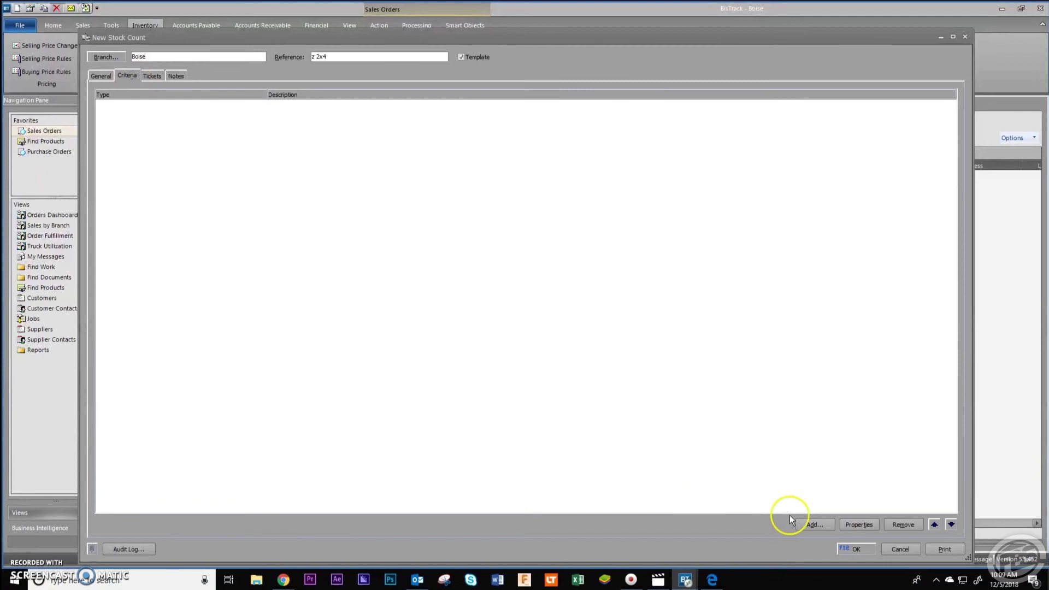
left_click(826, 525)
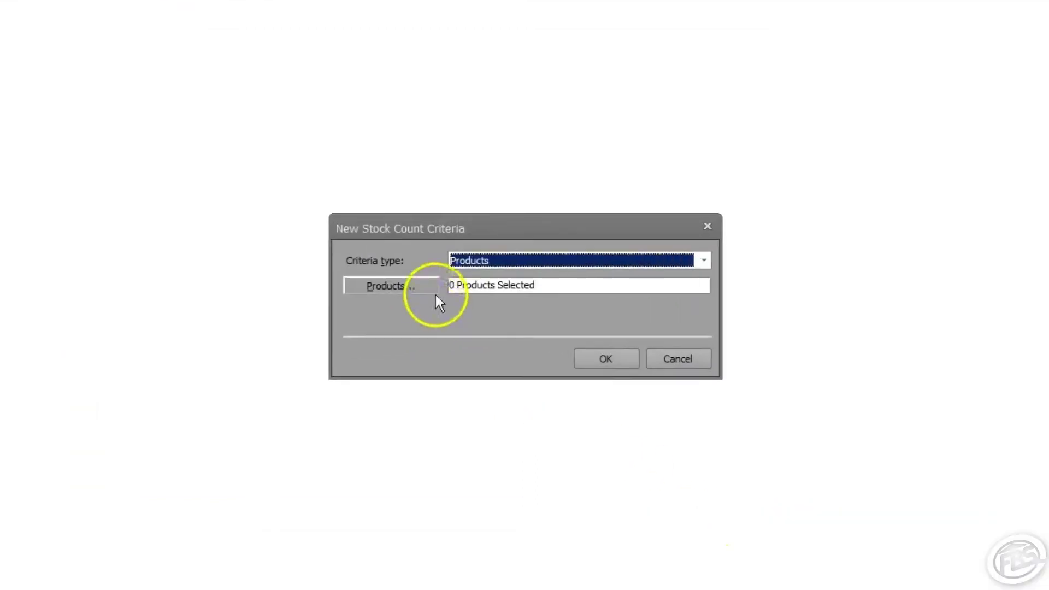
left_click(435, 288)
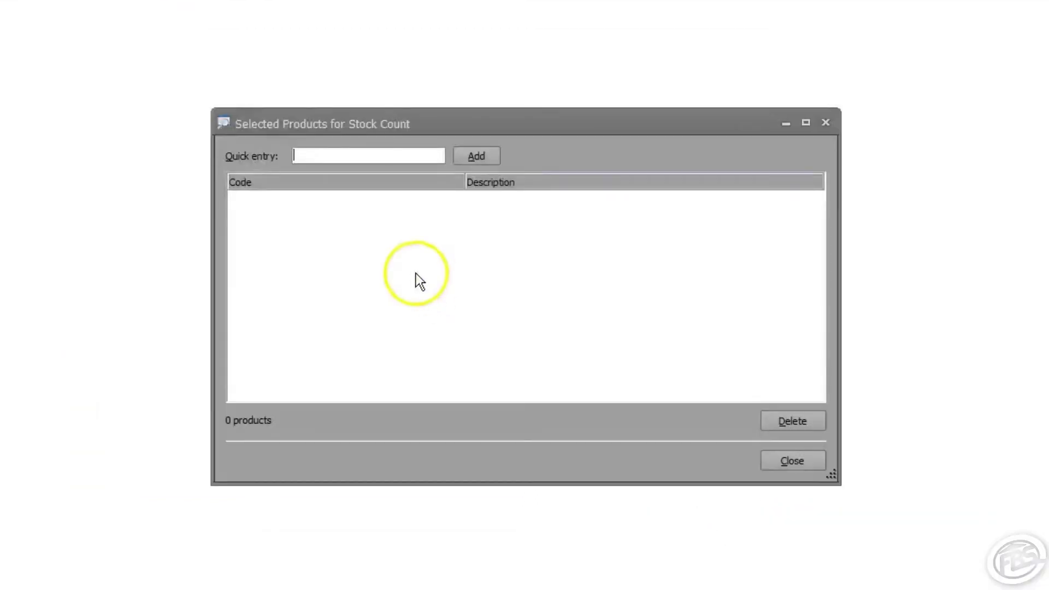
Add product 248F, then find and add 2410F through Find Products
type("248f")
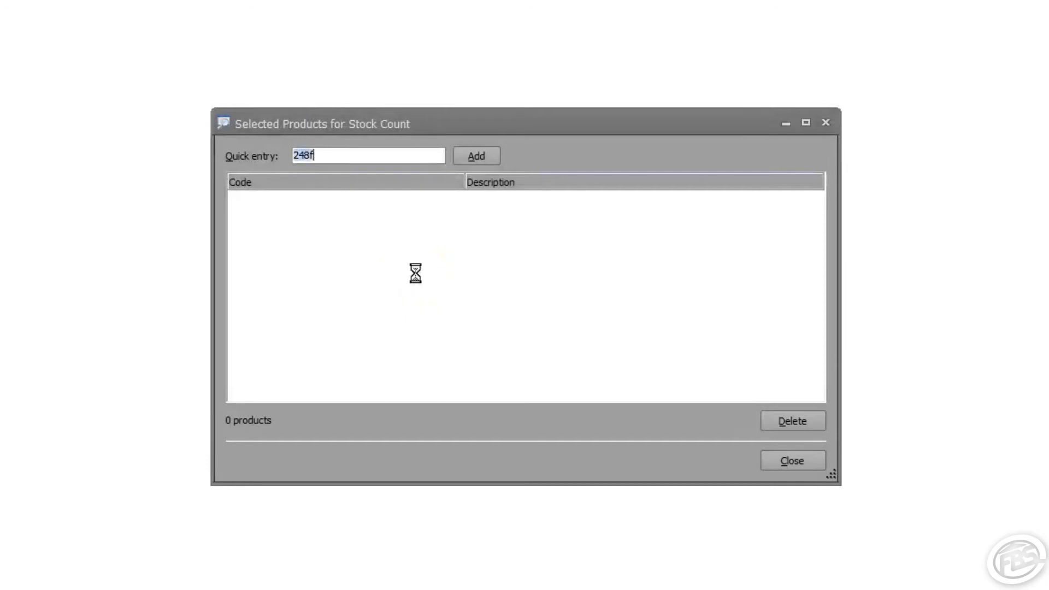
key("Return")
type("2410")
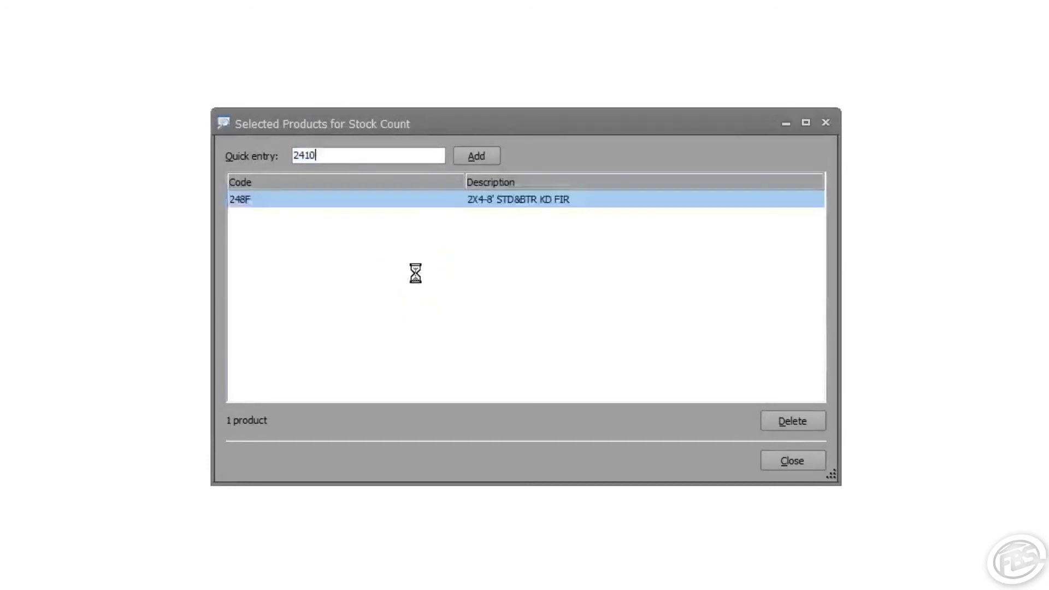
key("Return")
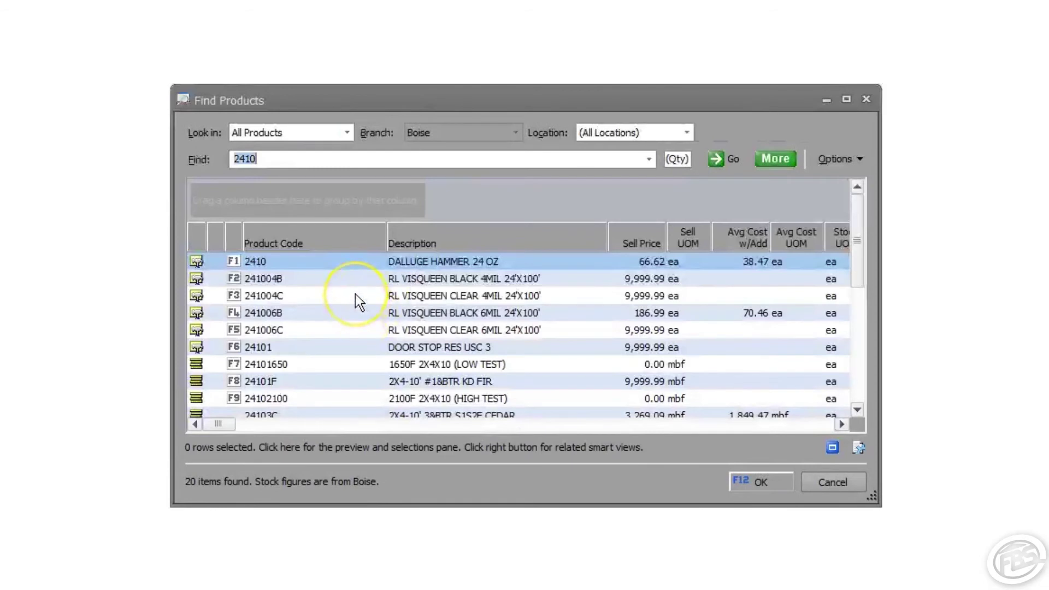
type("f")
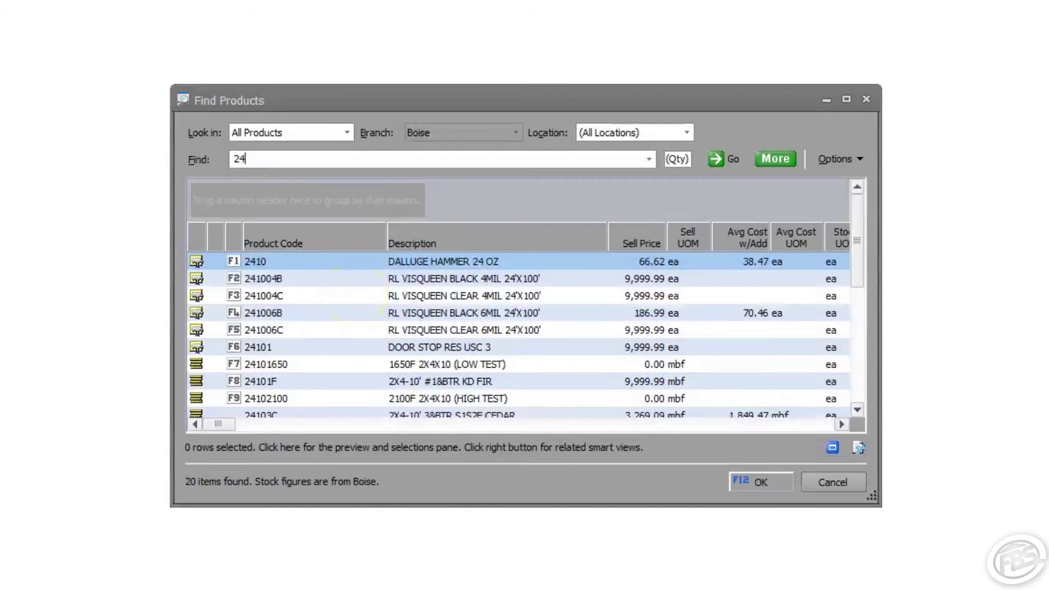
type("f")
key("Return")
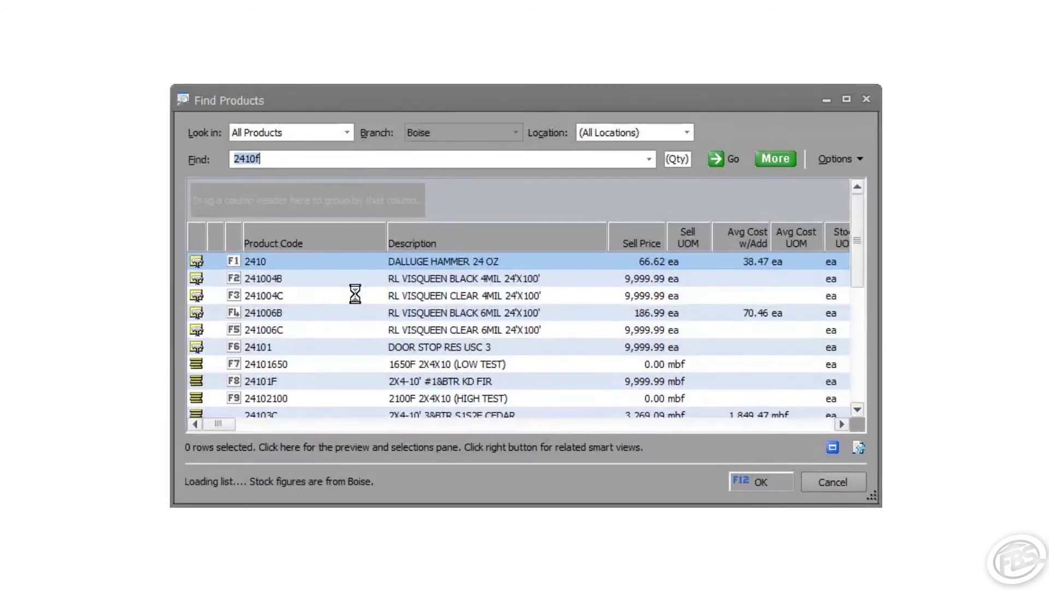
key("F12")
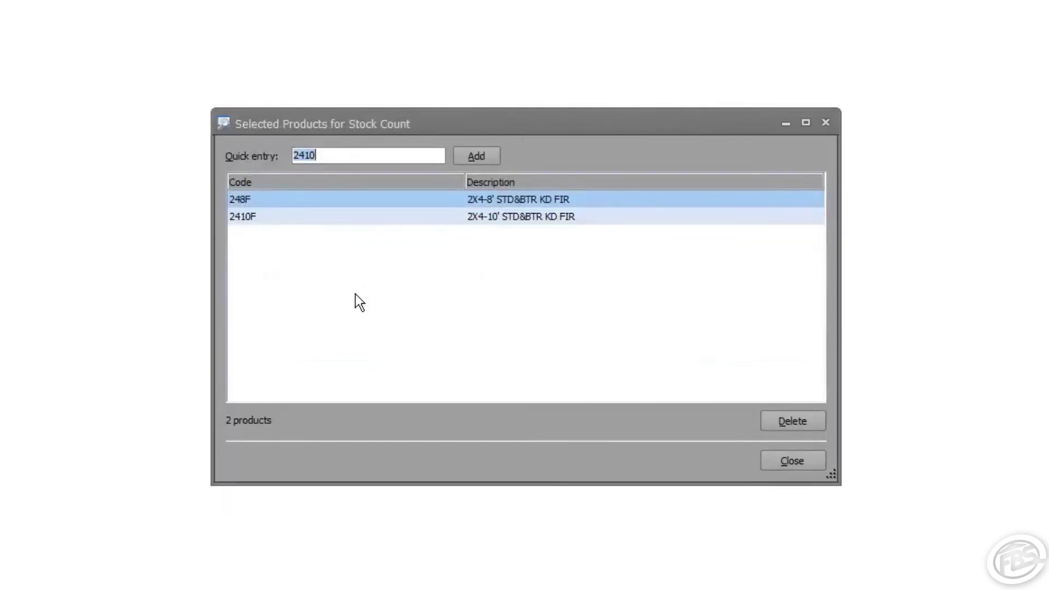
Add products 2412F, 2414F and 2416F and close the product list
type("2412f")
key("Return")
type("2414f")
key("Return")
type("2416f")
key("Return")
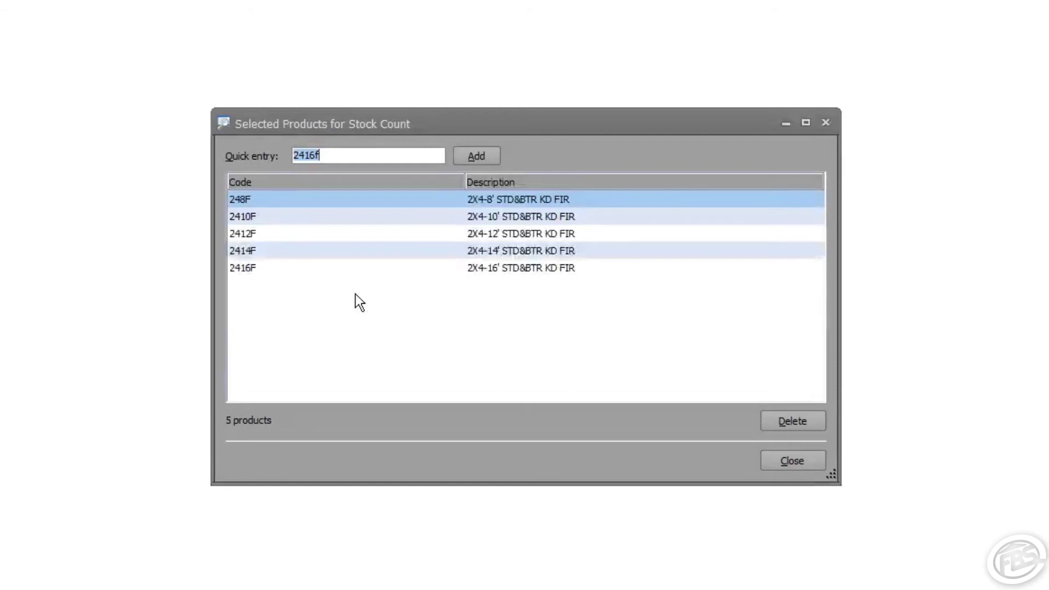
left_click(369, 360)
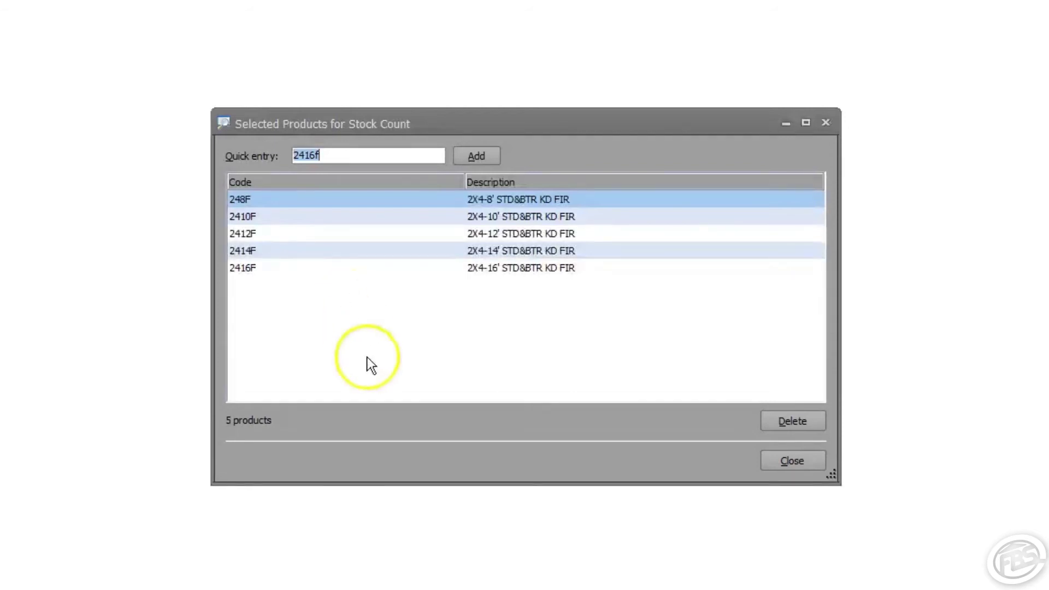
Confirm the 5 Products criterion, review the General options and save the template
left_click(771, 461)
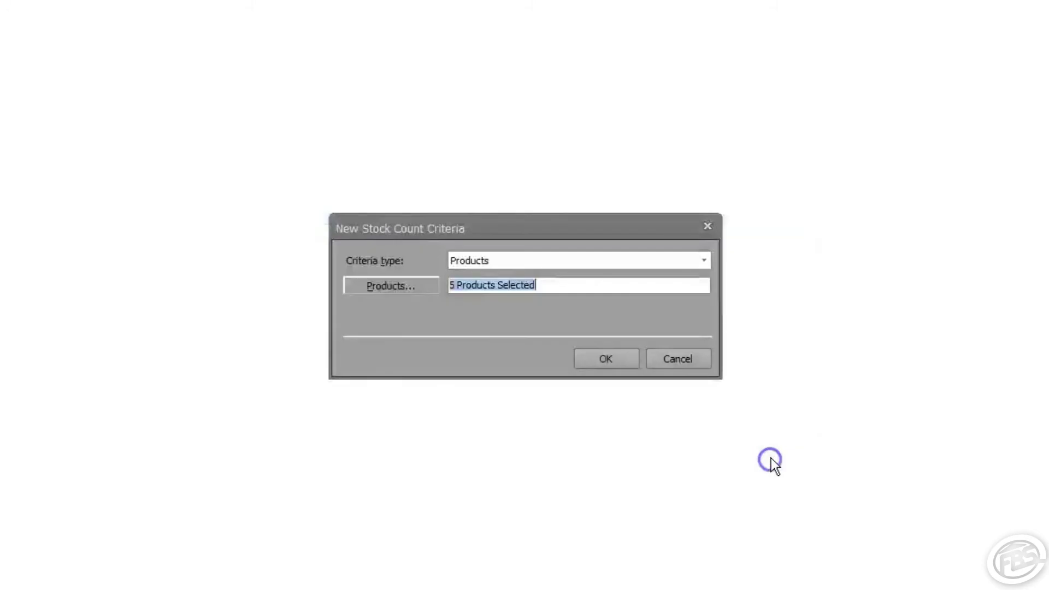
left_click(605, 358)
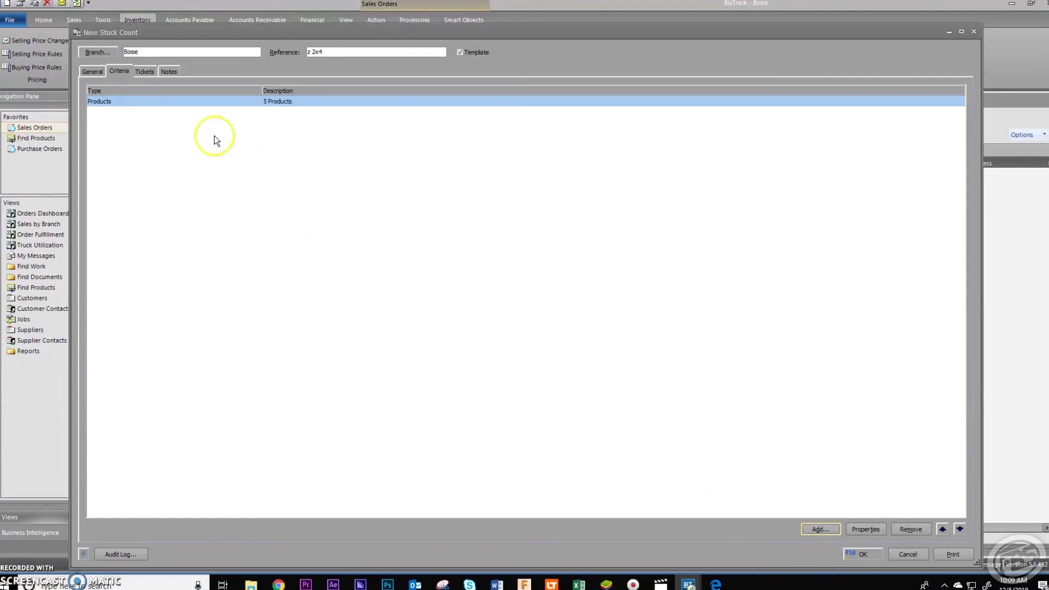
left_click(92, 72)
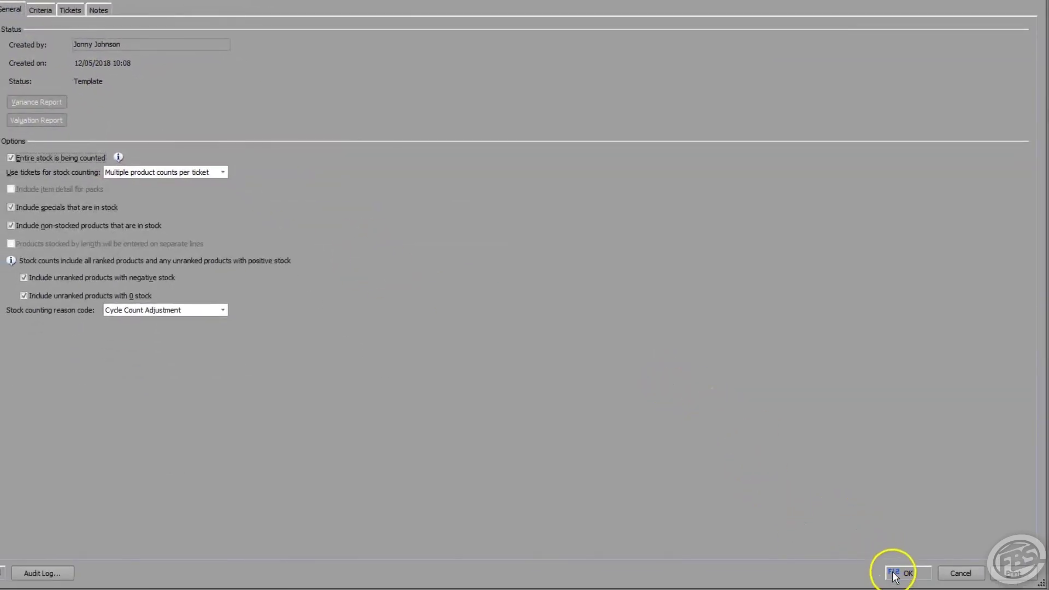
left_click(895, 575)
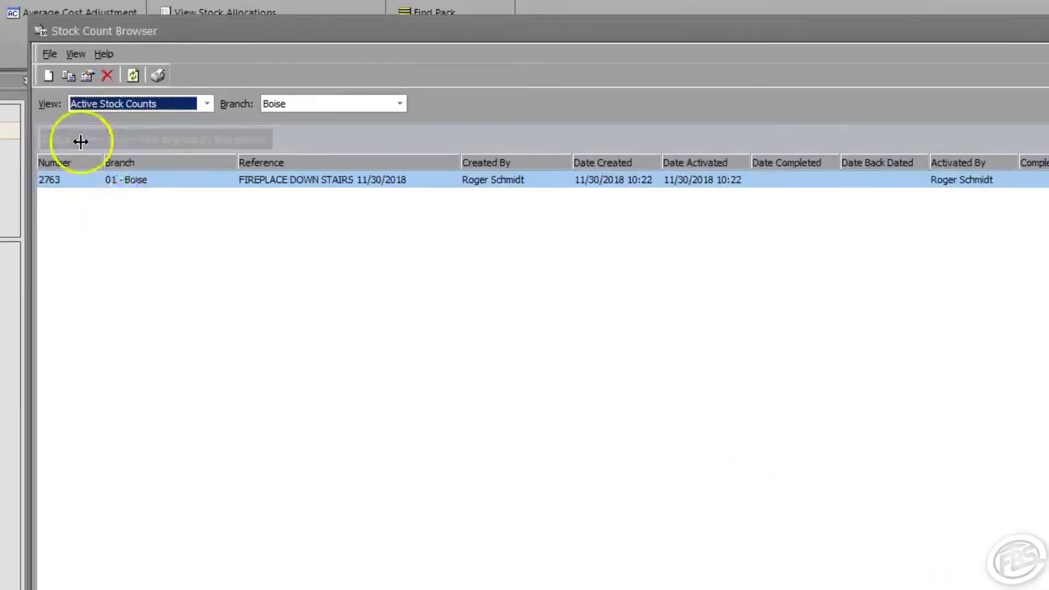
Switch the browser to the Templates view and sort it by Reference
left_click(200, 102)
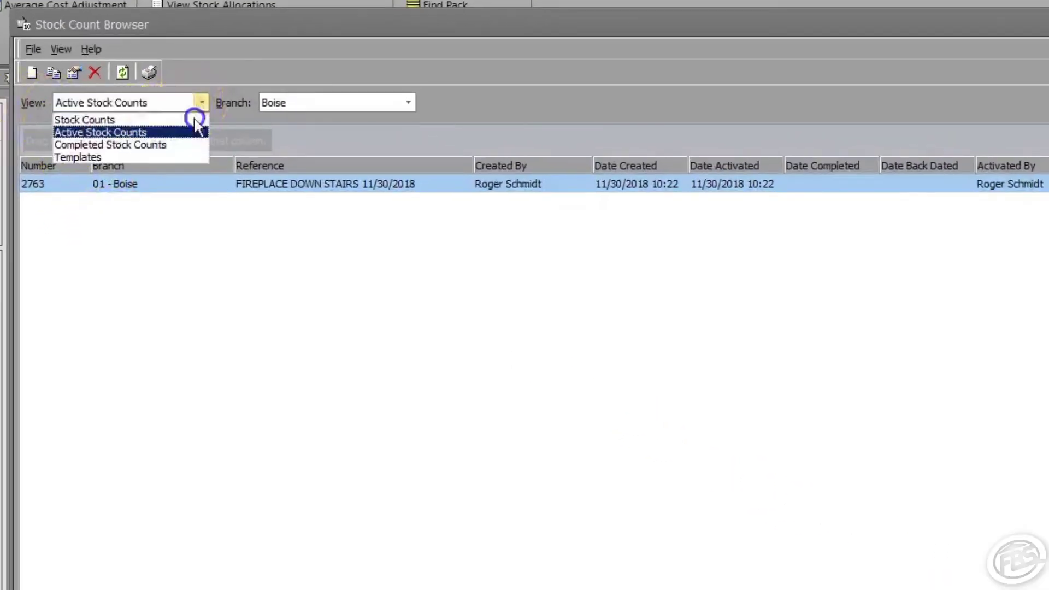
left_click(156, 156)
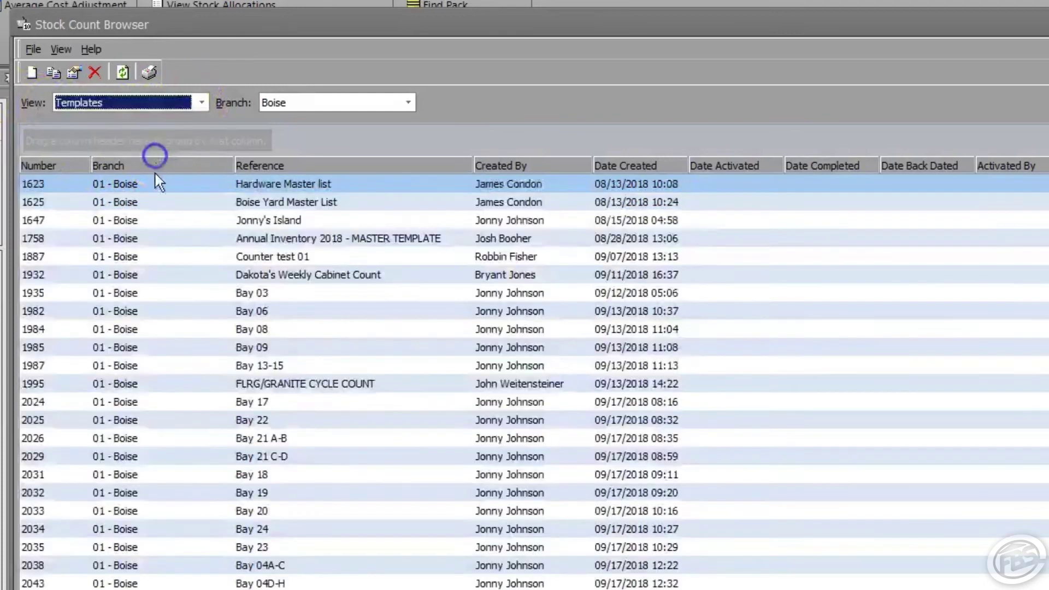
left_click(307, 164)
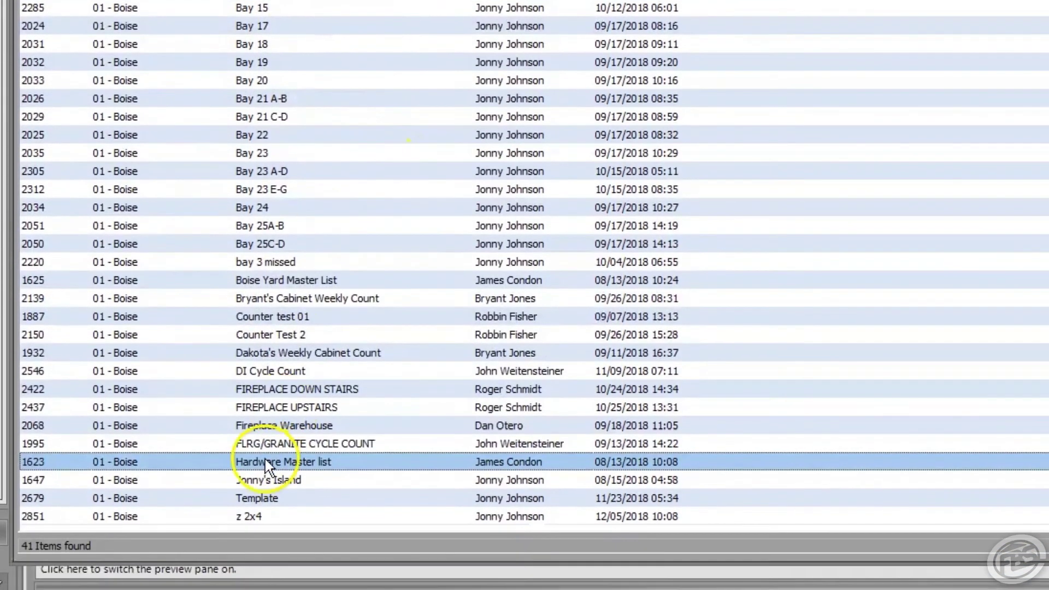
Reopen the z 2x4 template and Copy & Activate it as active stock count 2852
double_click(270, 516)
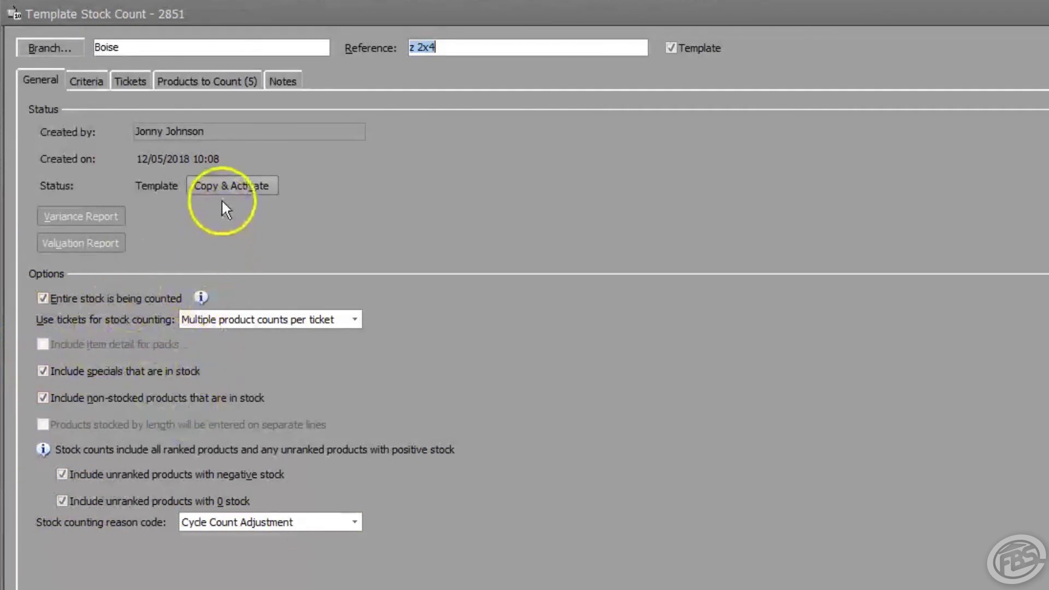
left_click(228, 187)
left_click(846, 555)
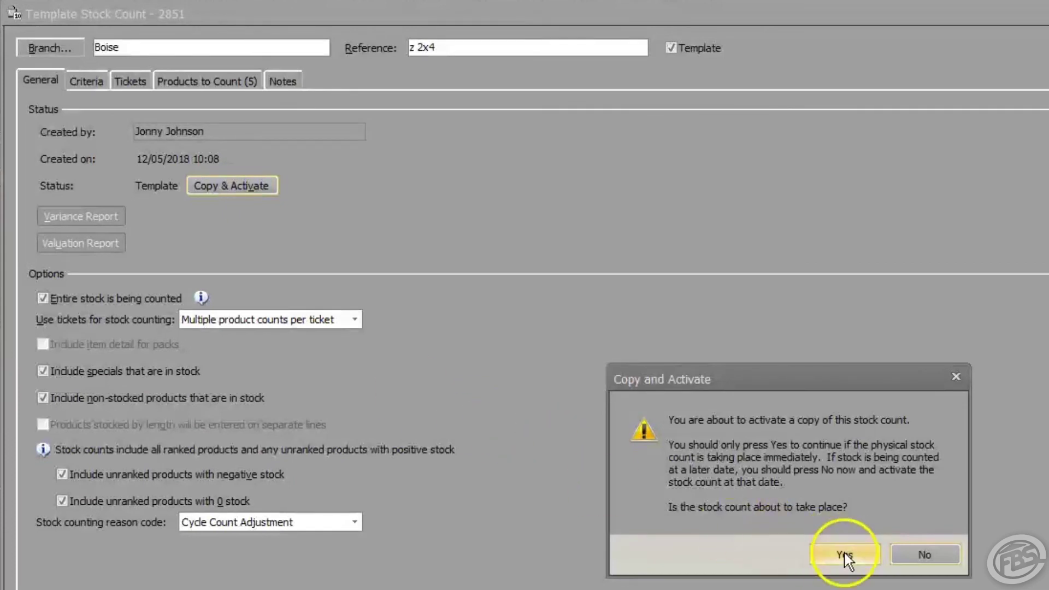